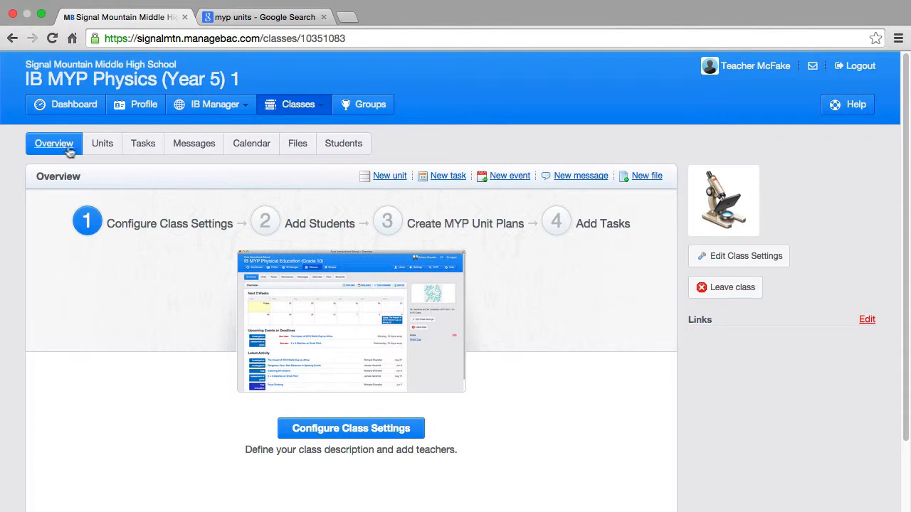
Start a new unit plan for the IB MYP Physics (Year 5) 1 class and title it "Waves".
left_click(99, 144)
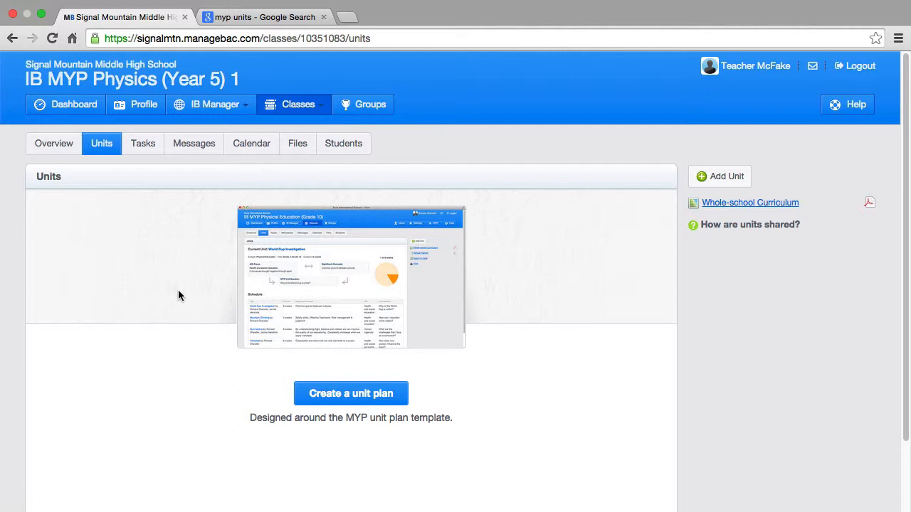
scroll(178, 292, "down", 1)
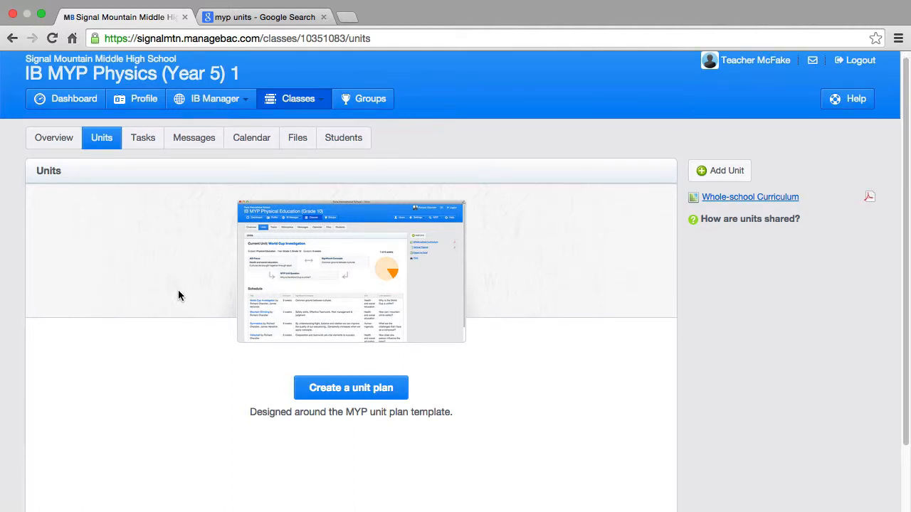
scroll(179, 296, "up", 1)
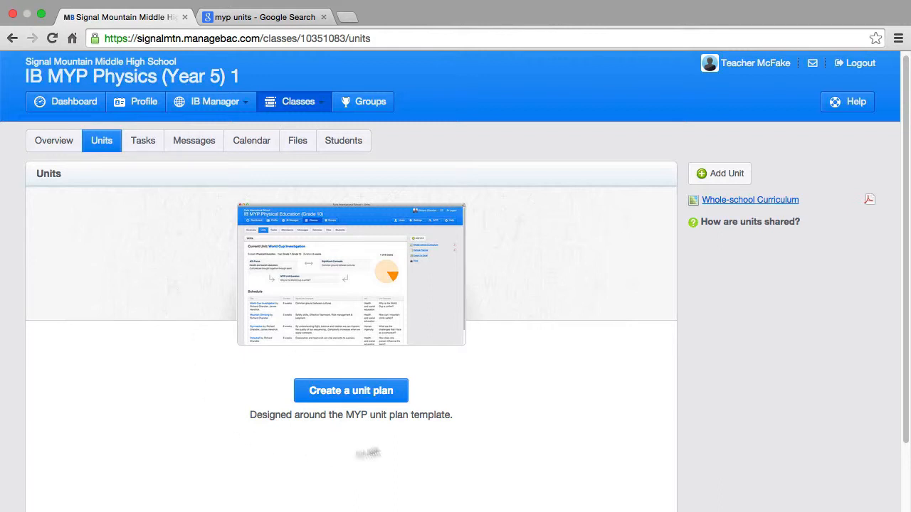
left_click(344, 394)
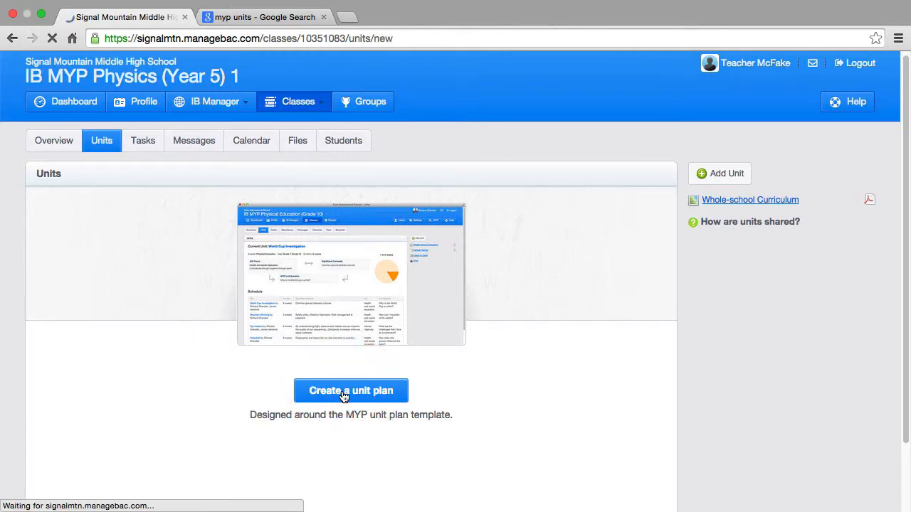
left_click(99, 228)
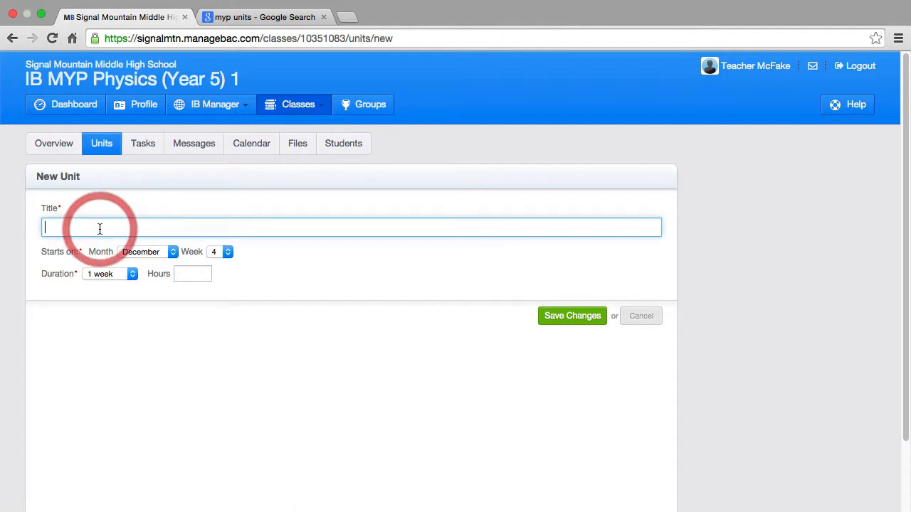
type("Waves")
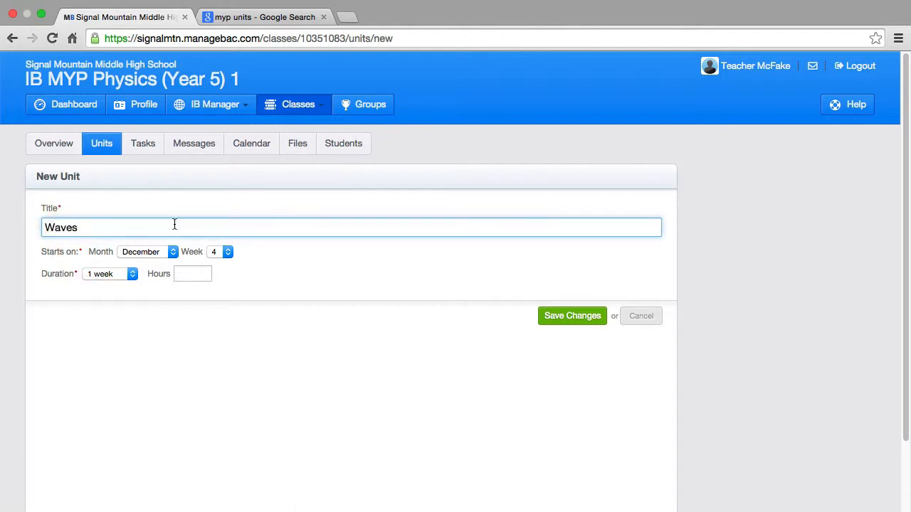
Set the unit's duration to 9 weeks, starting in December, week 3, and save the new unit.
left_click(118, 275)
left_click(118, 364)
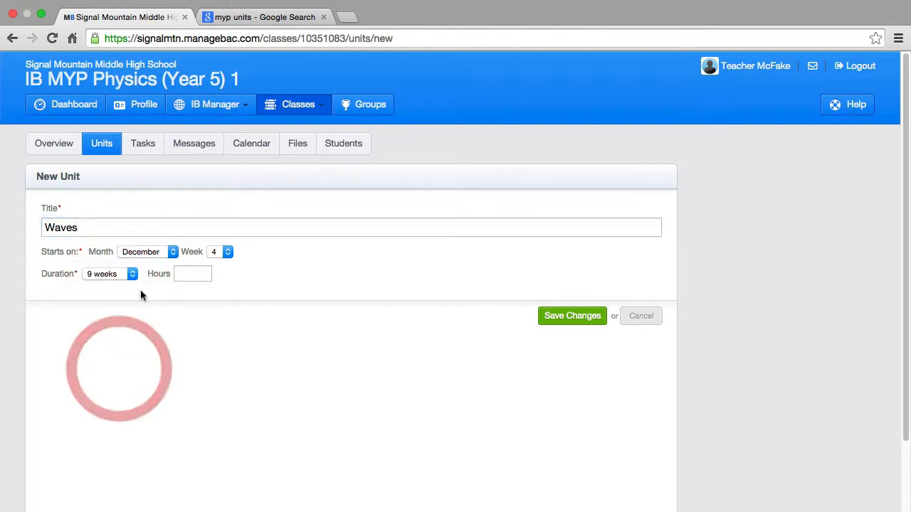
left_click(162, 253)
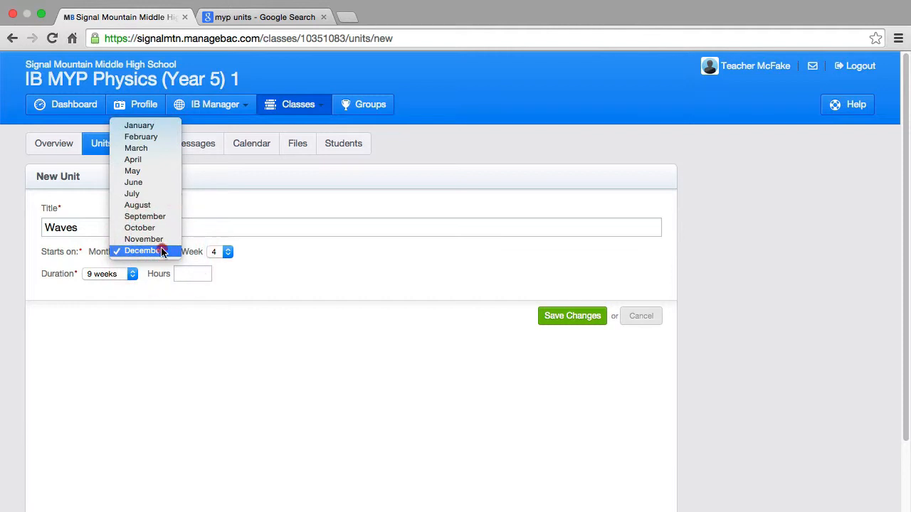
left_click(171, 251)
left_click(223, 252)
left_click(224, 240)
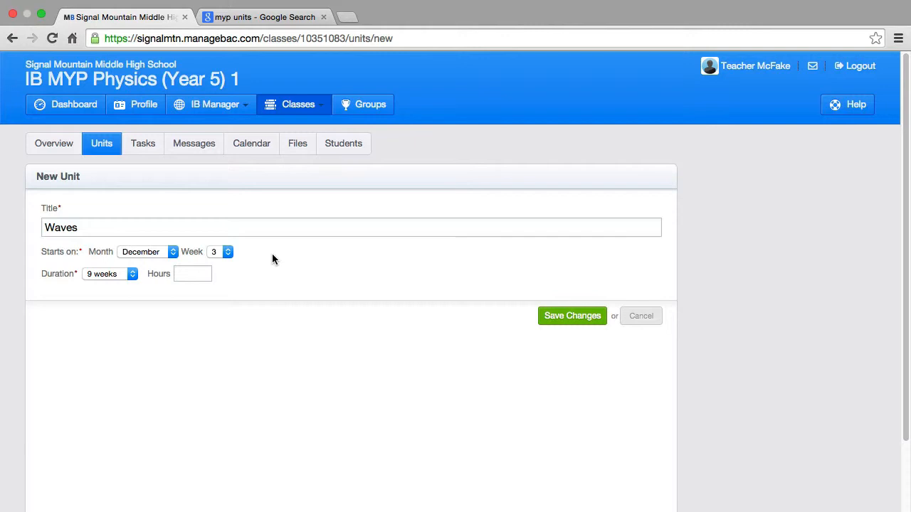
left_click(584, 316)
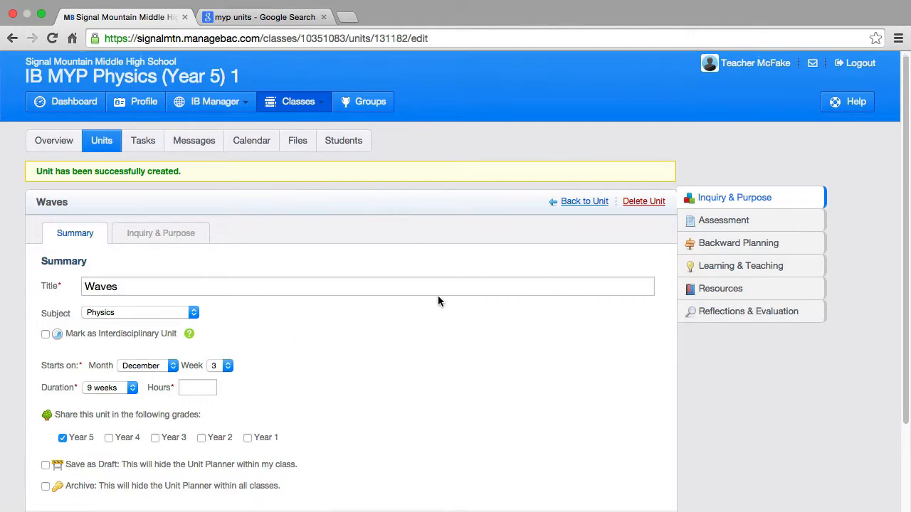
Open the unit's Inquiry & Purpose section and select Systems as the key concept.
scroll(438, 297, "down", 2)
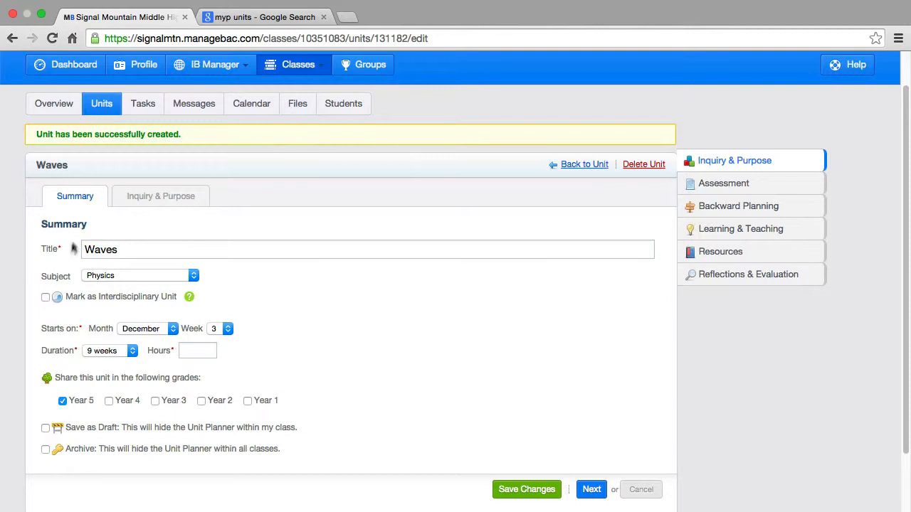
left_click(155, 202)
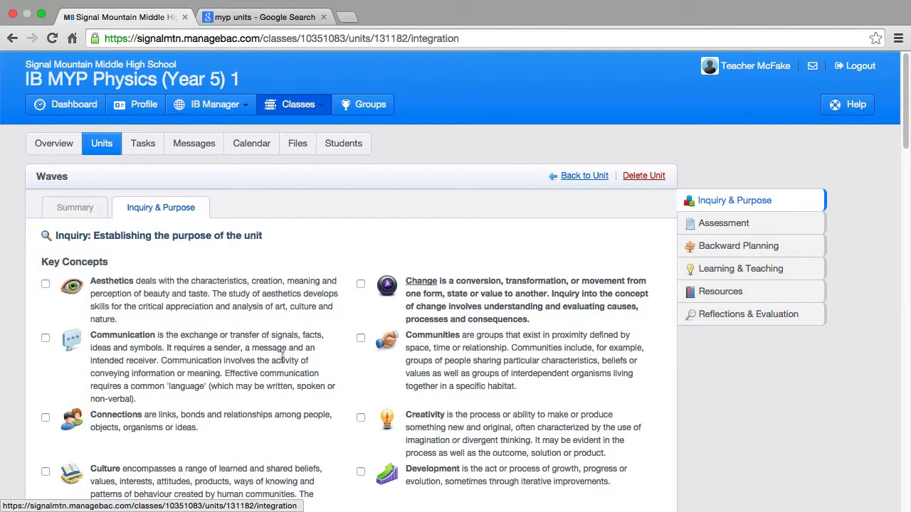
scroll(283, 356, "down", 3)
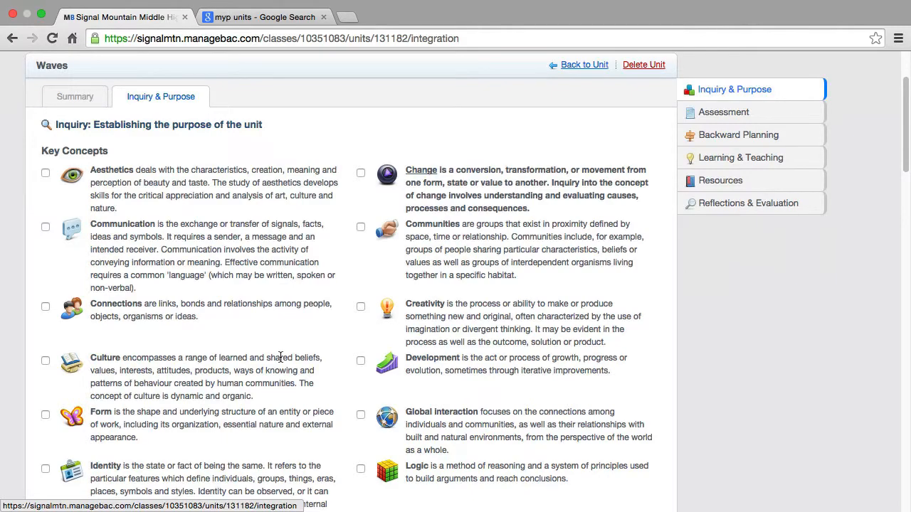
scroll(280, 357, "down", 8)
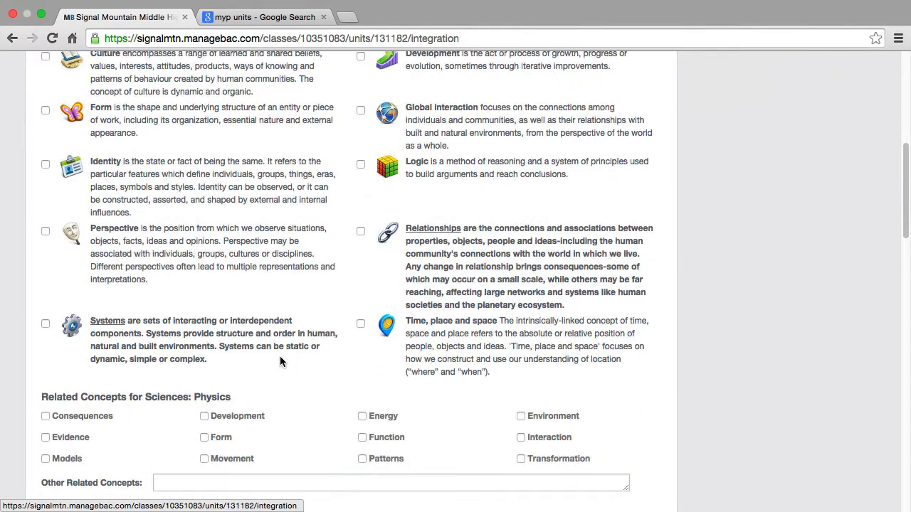
scroll(280, 356, "down", 1)
left_click(46, 319)
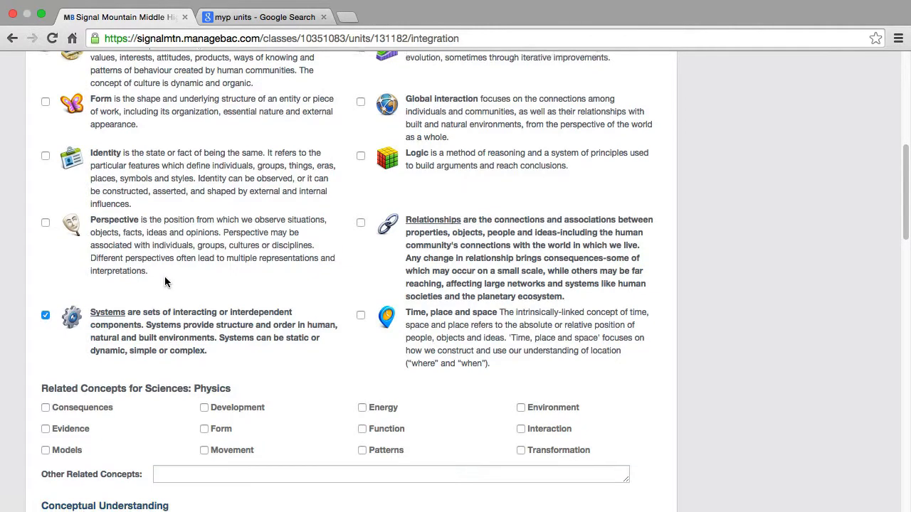
Select Form, Development and Interaction as the related concepts for Sciences: Physics.
scroll(164, 281, "down", 3)
scroll(164, 281, "down", 2)
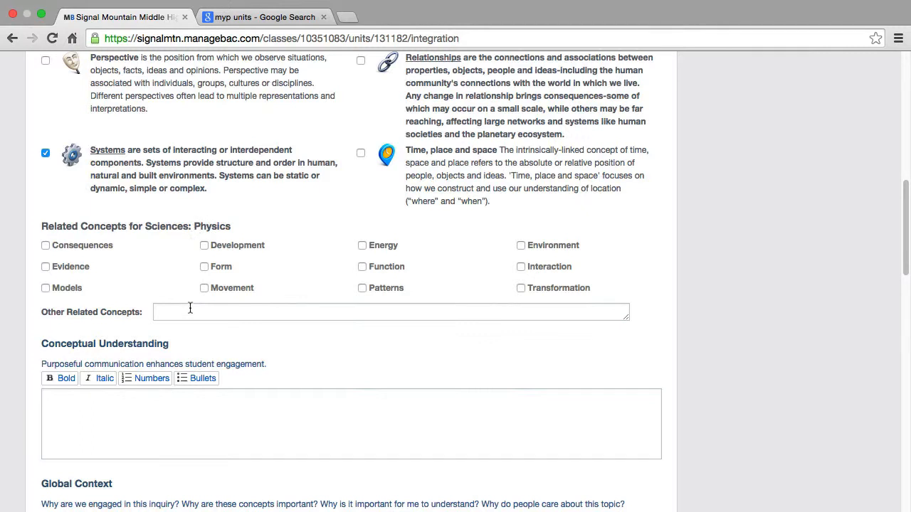
left_click(204, 268)
left_click(204, 246)
left_click(521, 267)
Enter a conceptual understanding that several of the systems built by our society have been developed to use waves in different ways; seeing, hearing, and feeling.
scroll(519, 267, "down", 3)
left_click(306, 315)
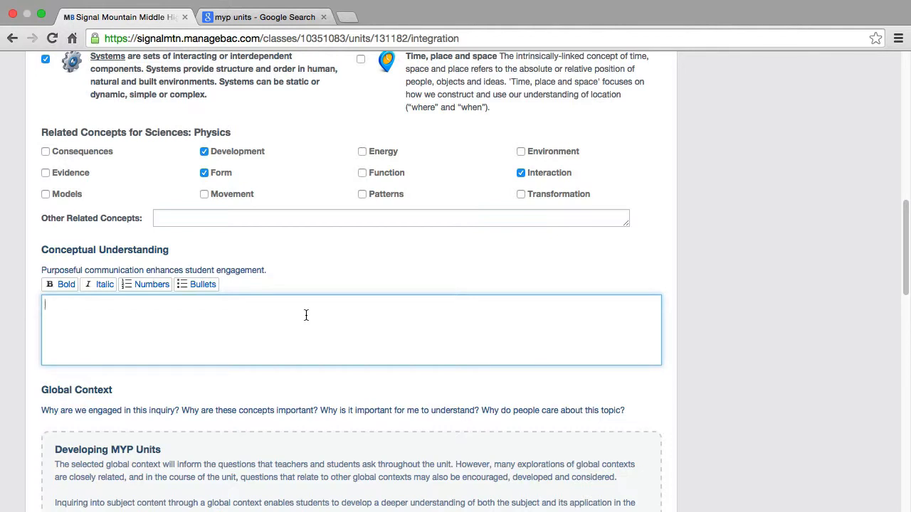
type("Several of the systems ")
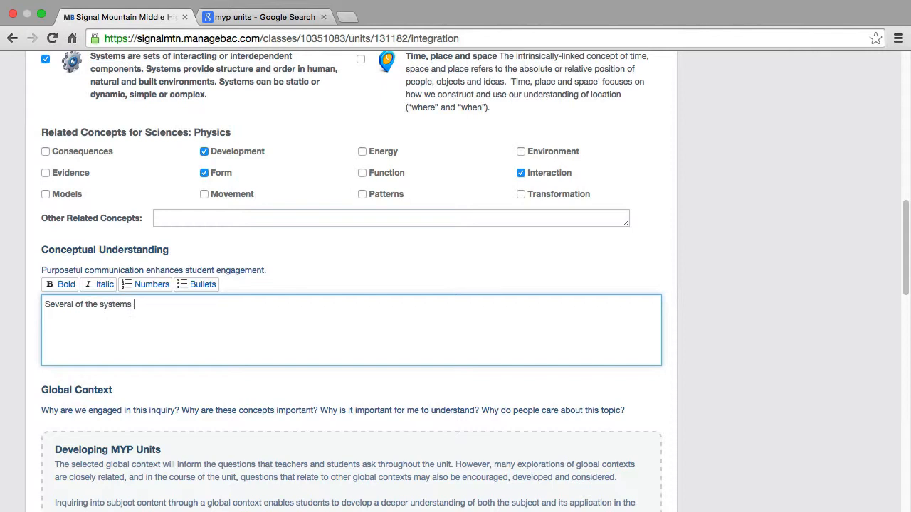
type("builkt by our si")
key("BackSpace")
type("ociety have")
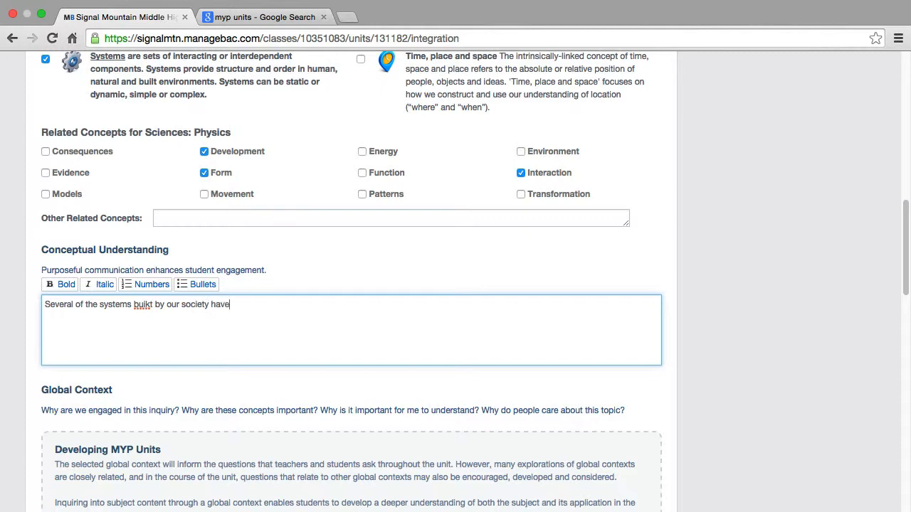
type(" been devlpoed to use waves in d")
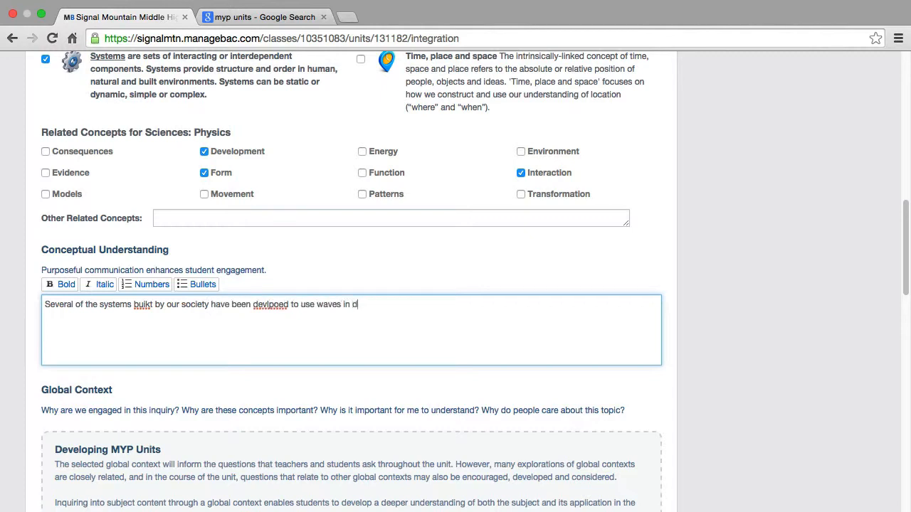
type("iffereny ways; seeing, hear")
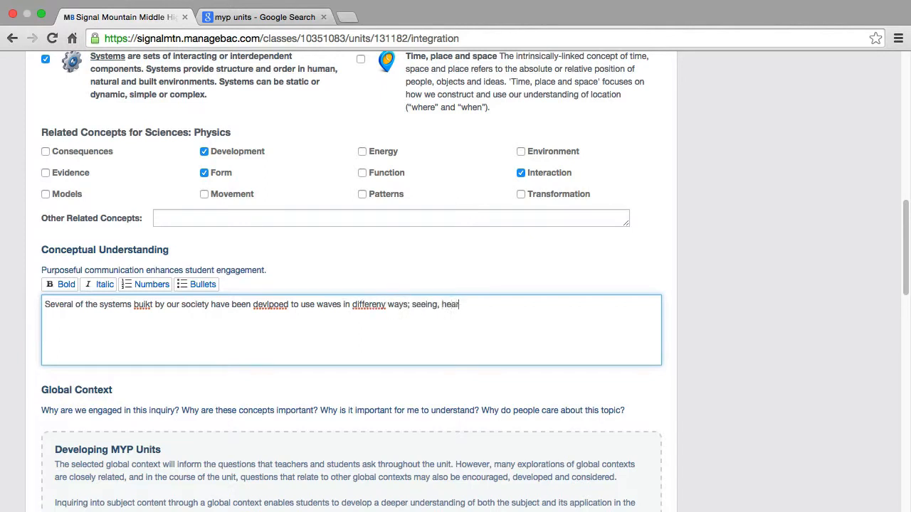
type("ing, and feeling.")
Correct the misspelled words in the conceptual understanding to "different", "developed" and "built".
right_click(363, 305)
left_click(416, 172)
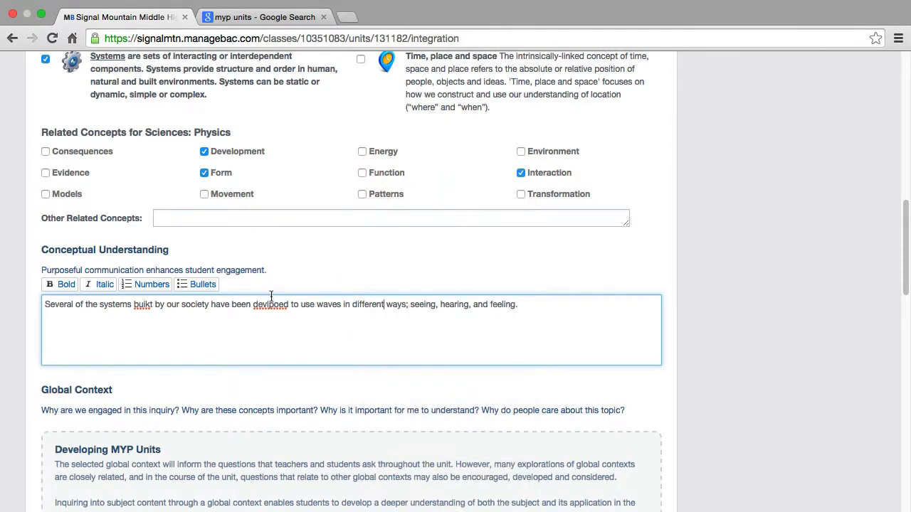
right_click(276, 306)
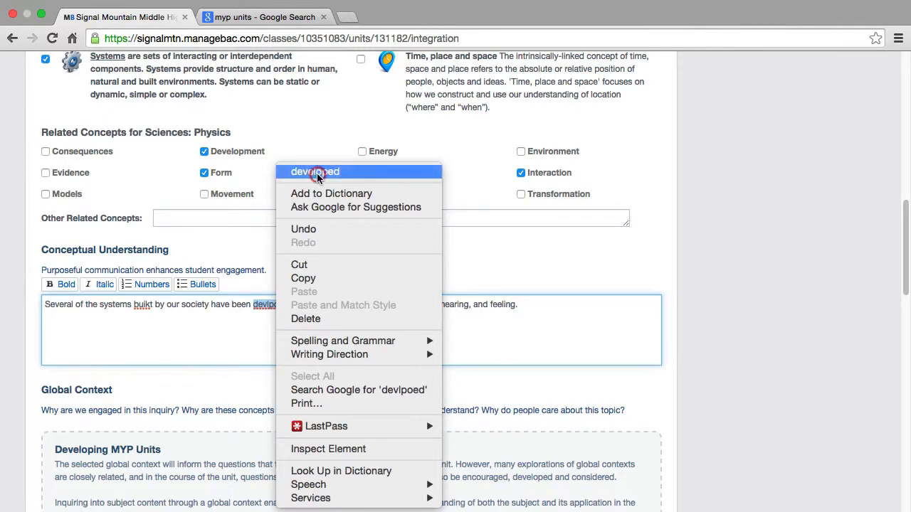
left_click(314, 171)
right_click(140, 305)
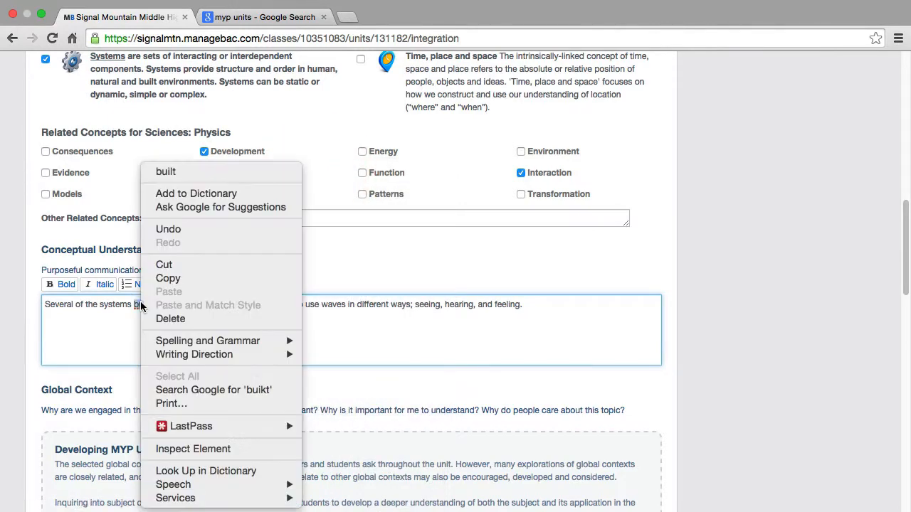
left_click(188, 172)
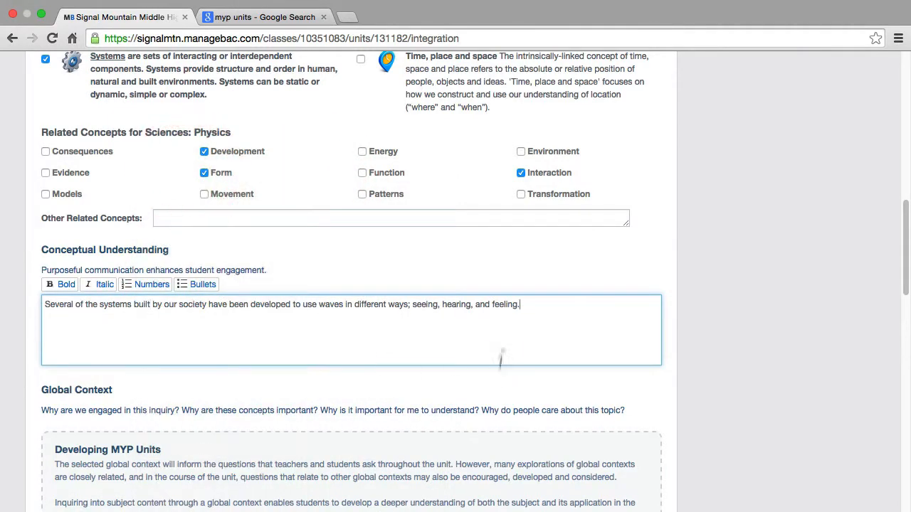
Choose the Identities and relationships global context with the exploration "Physical, psychological and social development; transitions; health and well-being; lifestyle choices".
scroll(496, 375, "down", 2)
scroll(495, 382, "down", 7)
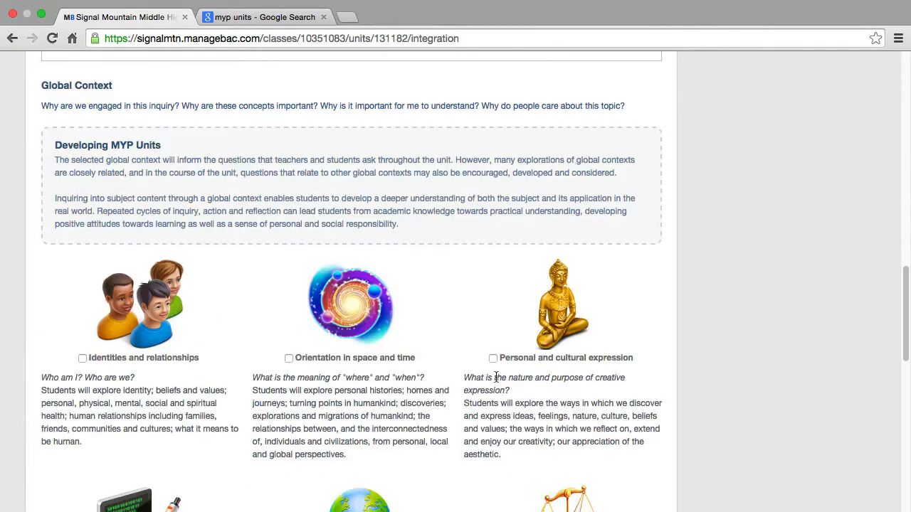
scroll(372, 421, "down", 10)
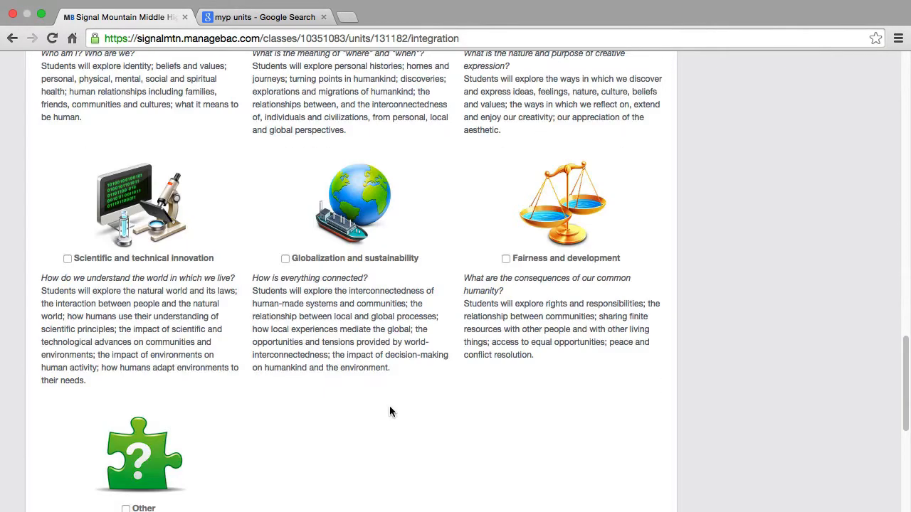
scroll(392, 413, "up", 10)
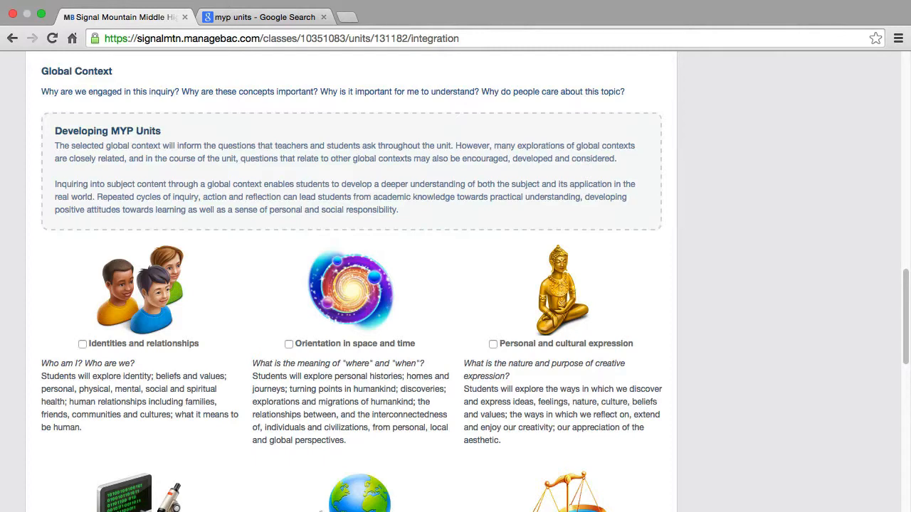
scroll(348, 324, "down", 3)
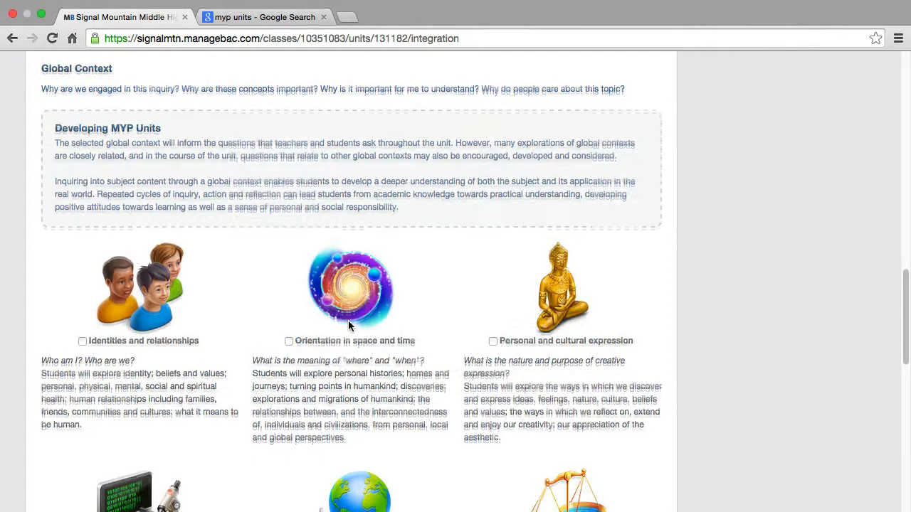
left_click(83, 165)
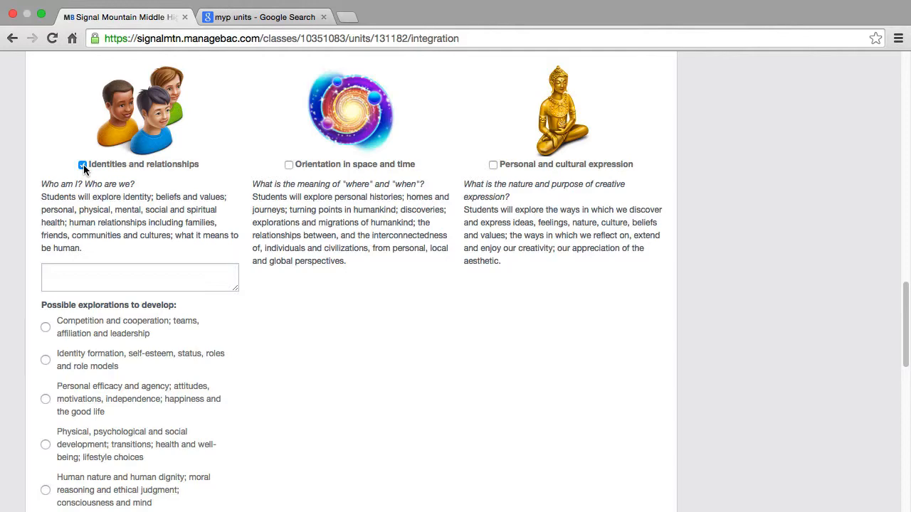
scroll(83, 165, "down", 5)
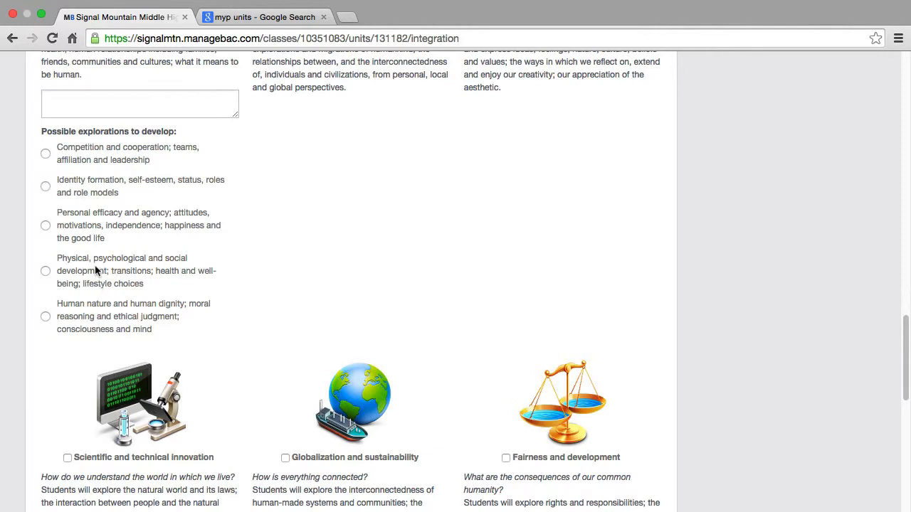
left_click(46, 270)
Enter a statement of inquiry that the systems developed to use waves in many waves have shaped our identity and changed how we interact with each other.
scroll(120, 292, "down", 10)
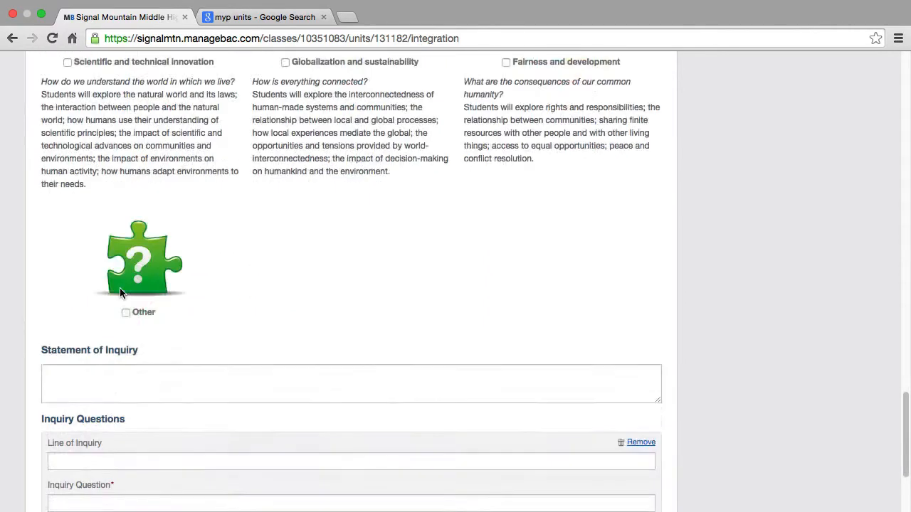
left_click(127, 274)
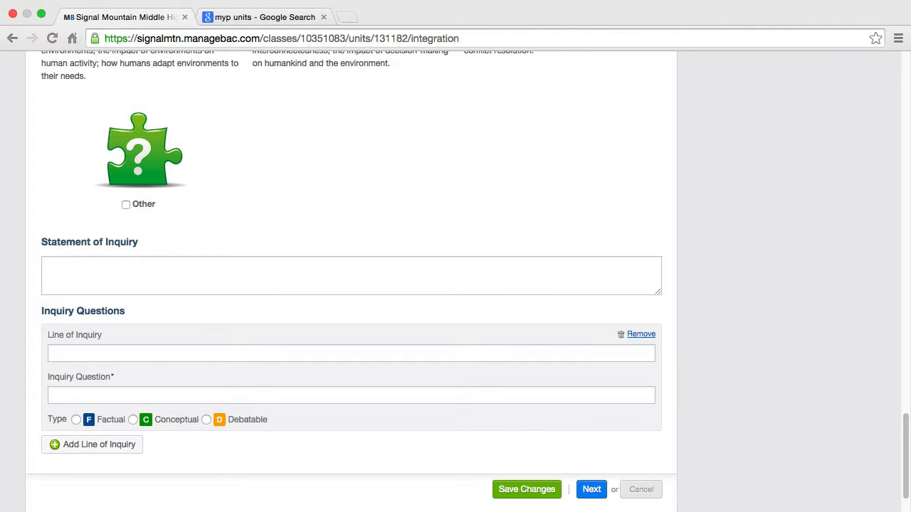
left_click(252, 163)
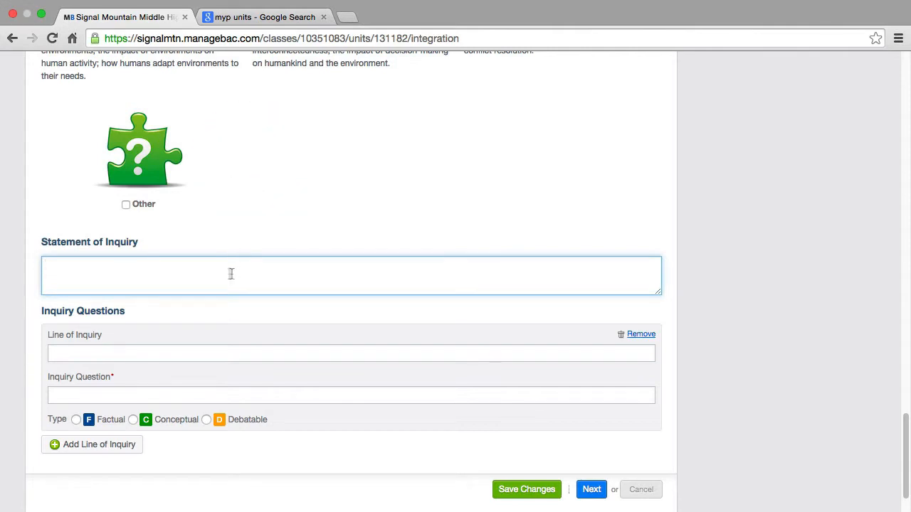
left_click(133, 277)
type("The systems we have developed to use waves in many waves have shaped our identity and changed the way in which we interact with each other.")
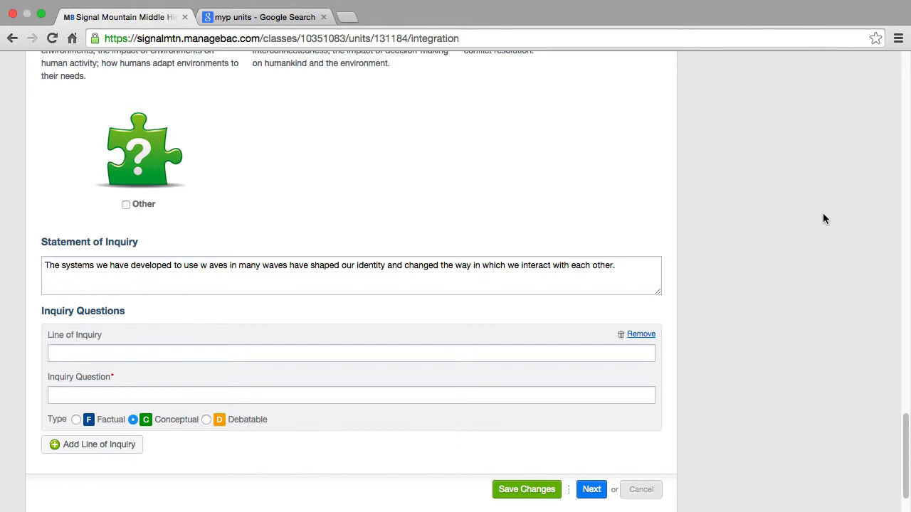
Add the conceptual inquiry question "How do the eye and brain work to "see" light?" and save the unit's inquiry section.
left_click(67, 392)
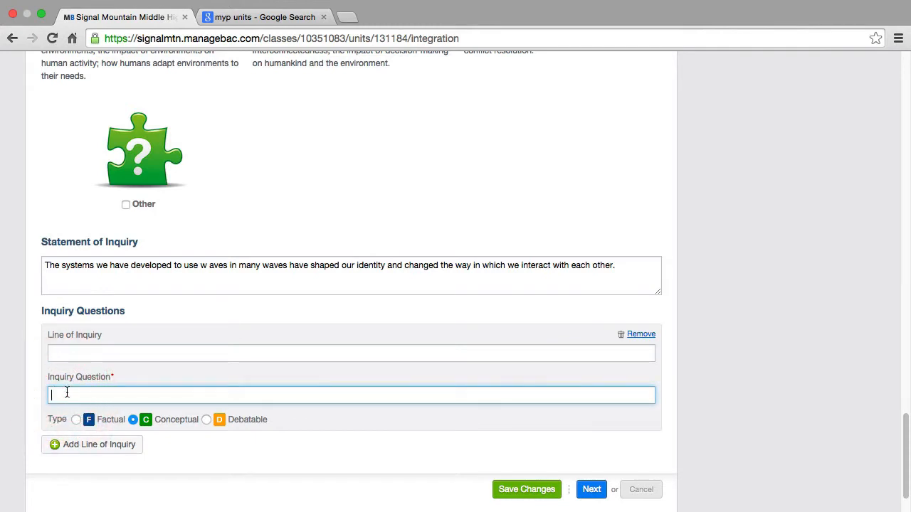
type("How do the eye and brain work to \"see\" light?")
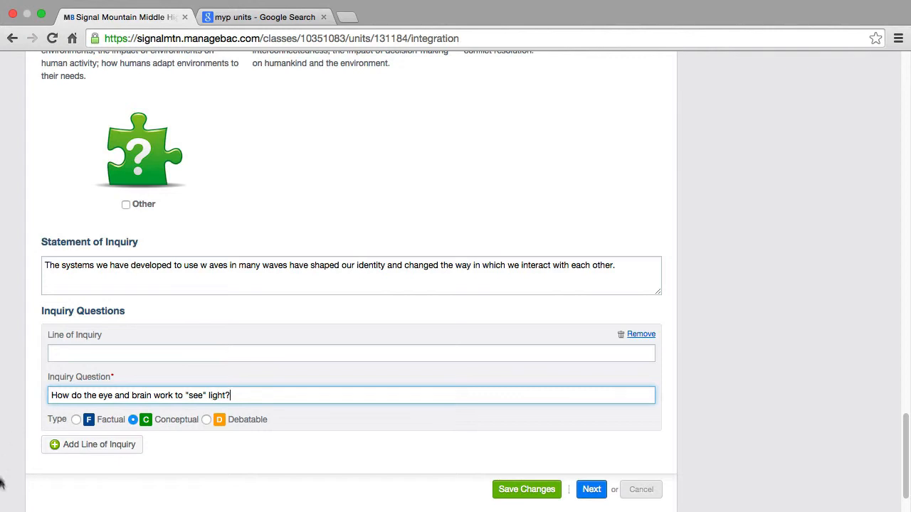
left_click(134, 420)
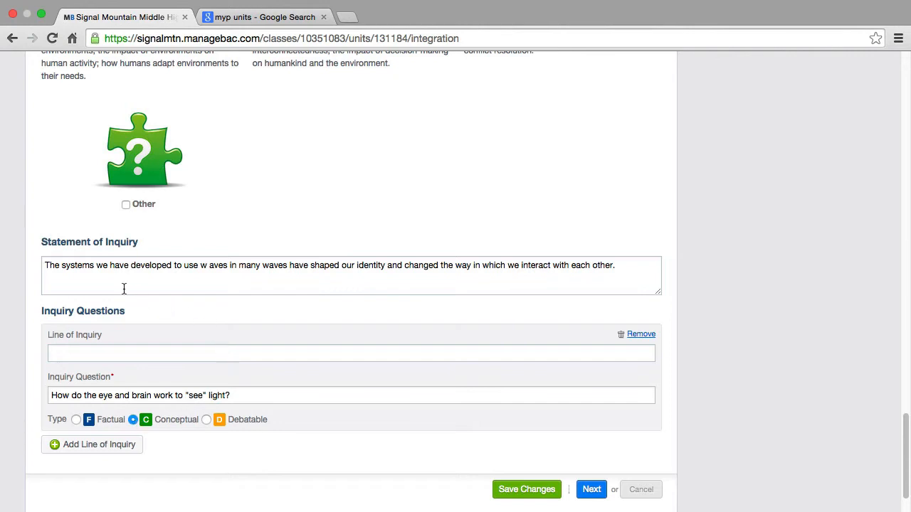
left_click(539, 492)
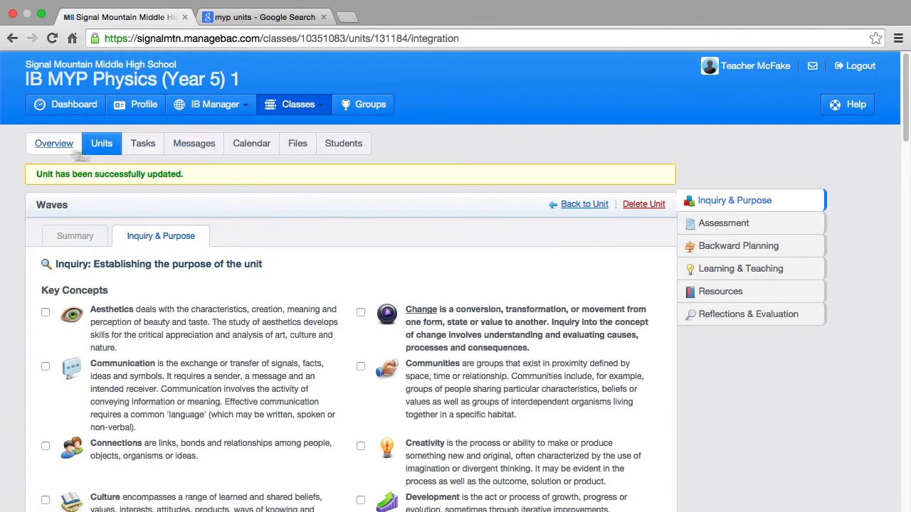
Check the Waves unit in the unit lists of both the Physics (Year 5) 1 and Physics (Year 5) 2 classes.
mouse_move(311, 117)
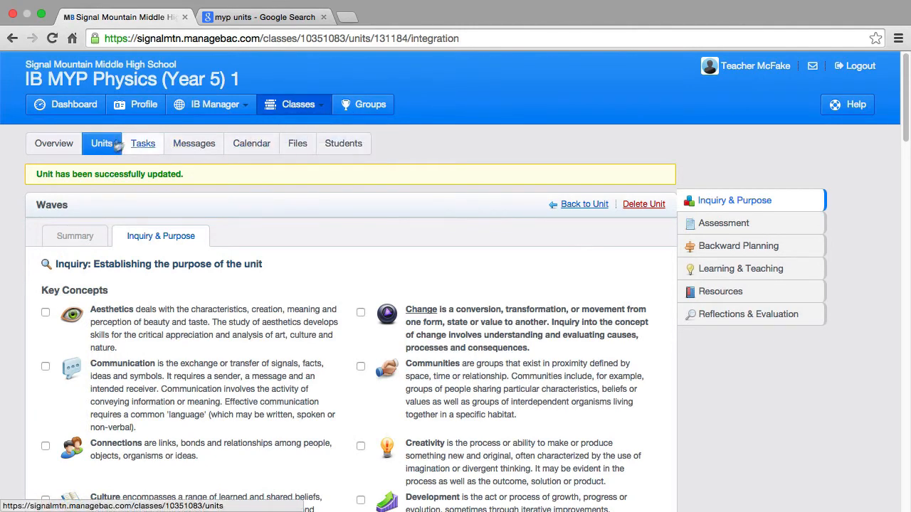
left_click(303, 133)
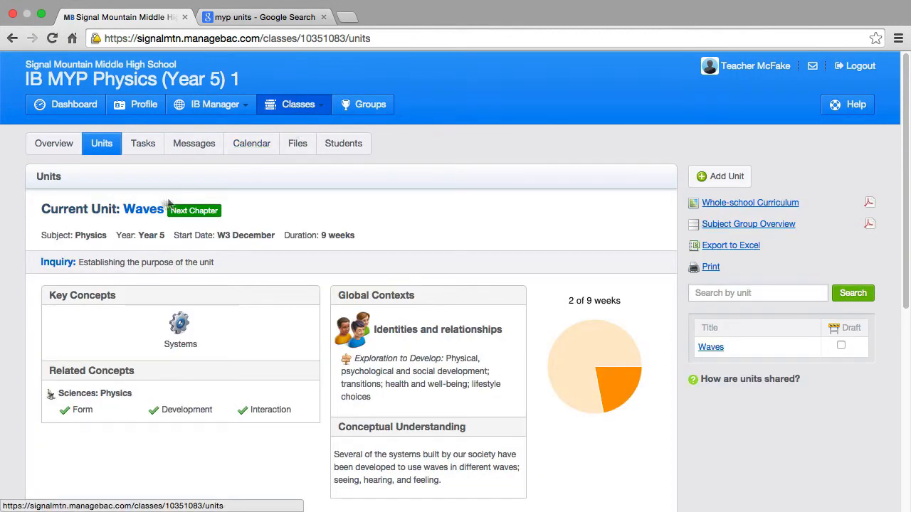
mouse_move(297, 110)
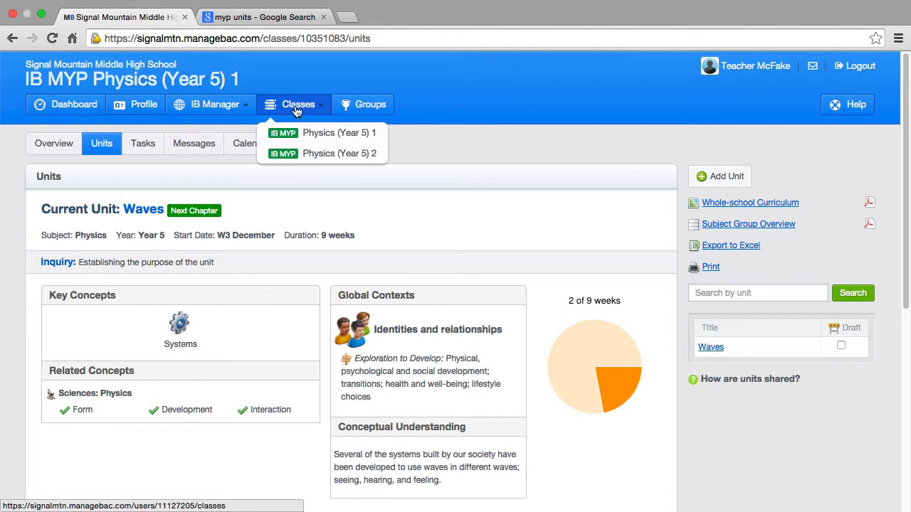
left_click(305, 154)
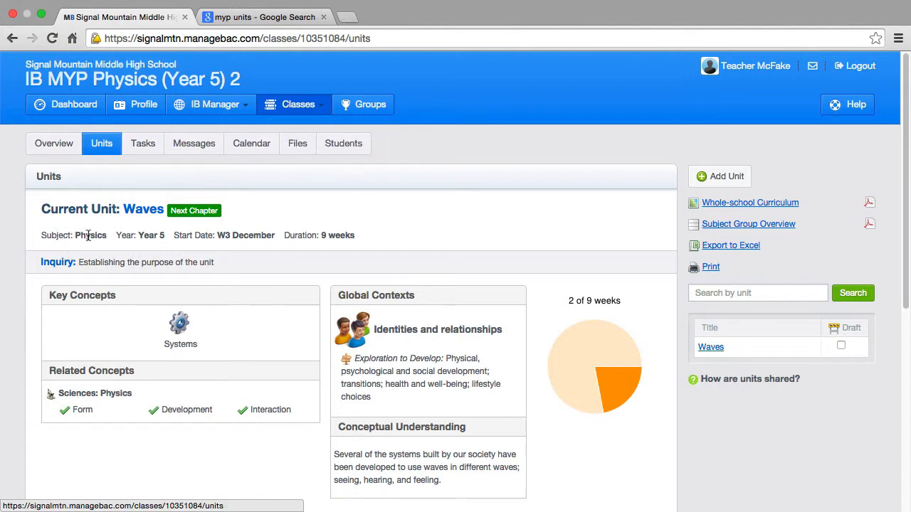
left_click(296, 106)
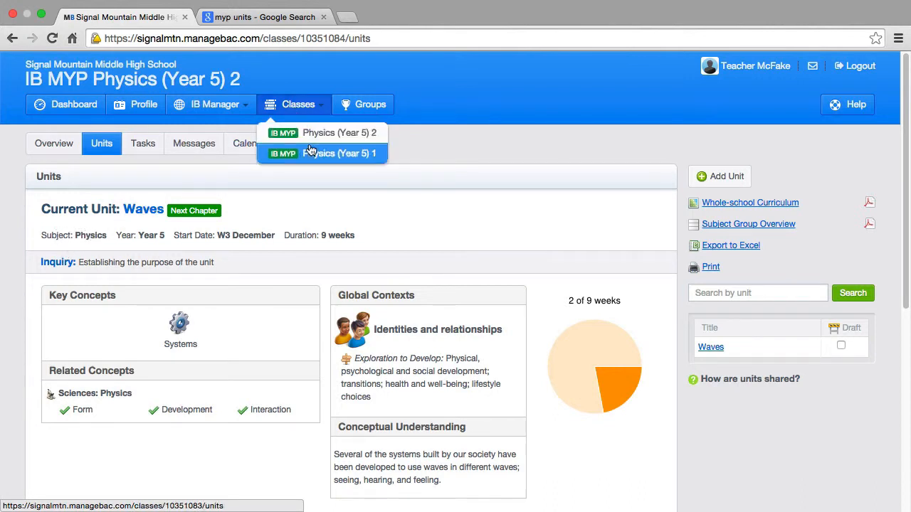